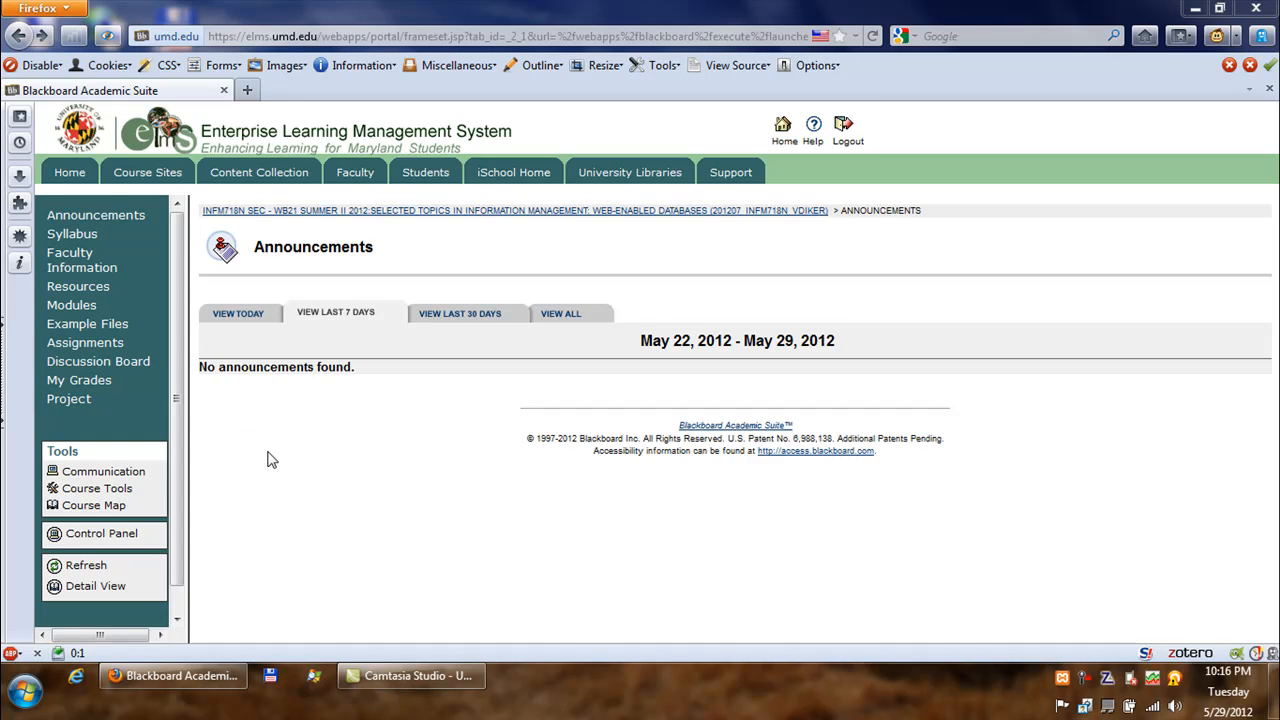
Open the Module 03 - Software Installation and Tests example files, view the phpinfo.php code and return to the file list.
click(105, 333)
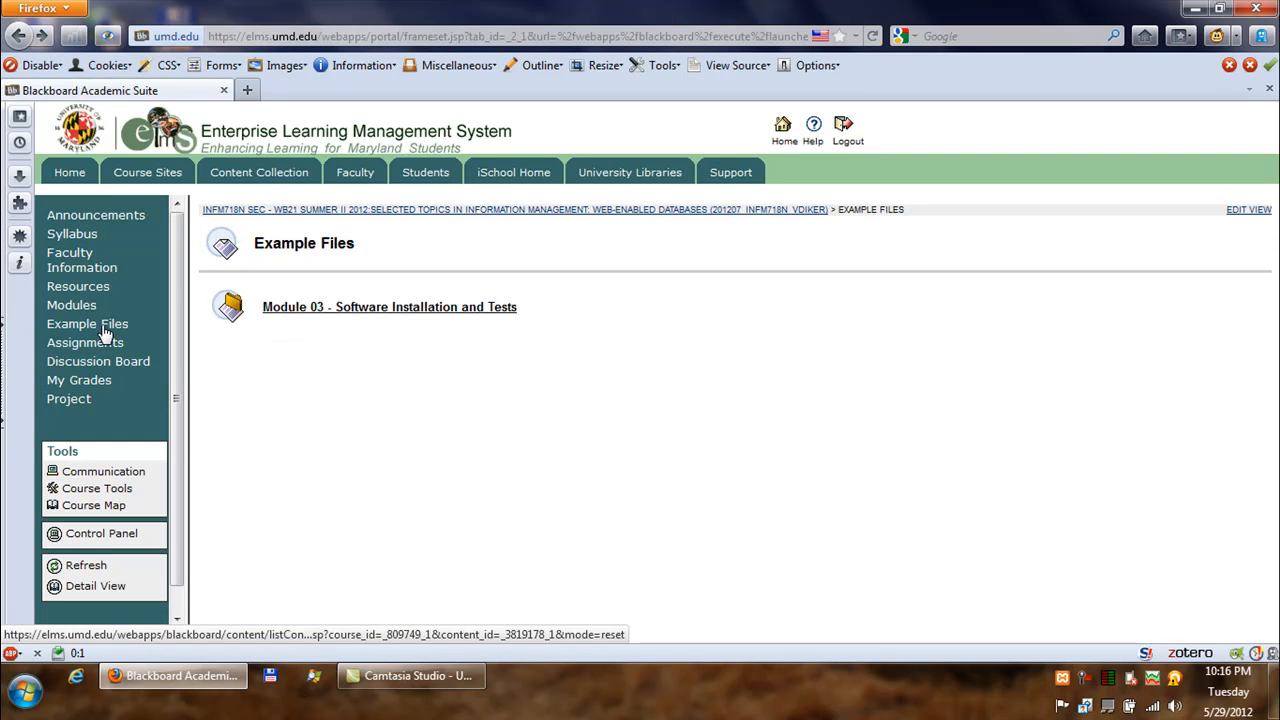
click(352, 318)
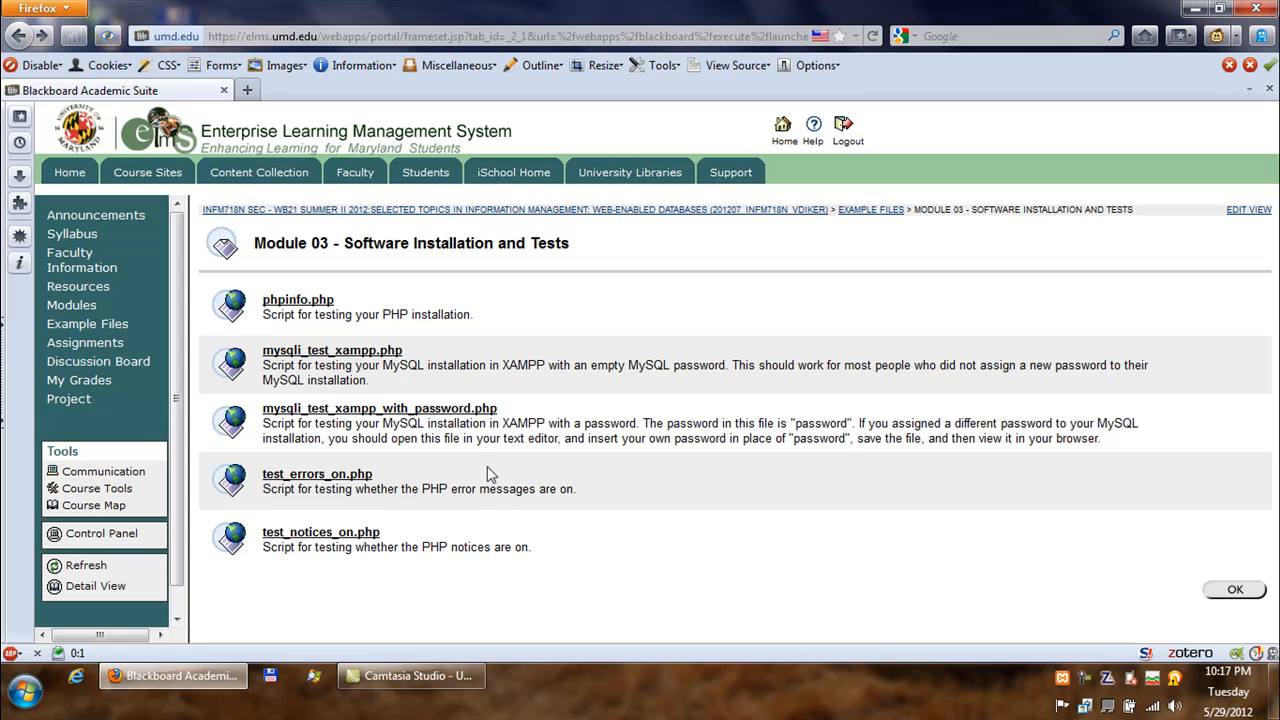
click(306, 308)
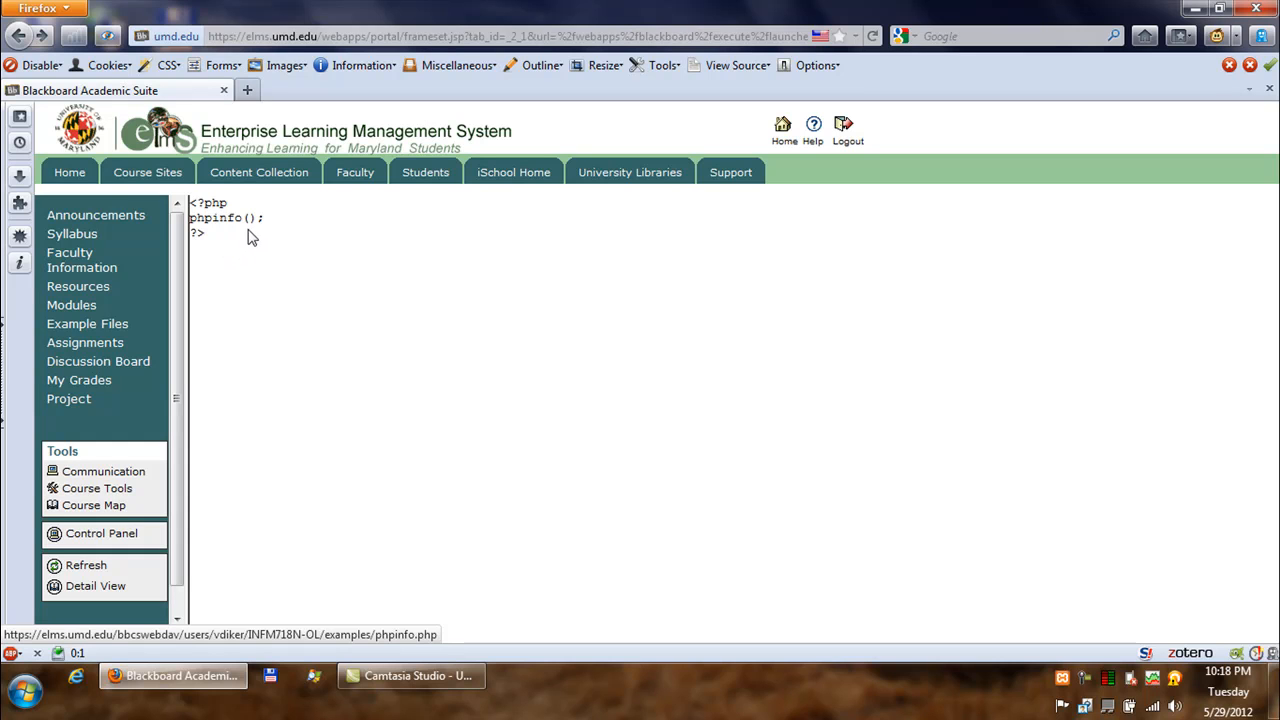
click(20, 36)
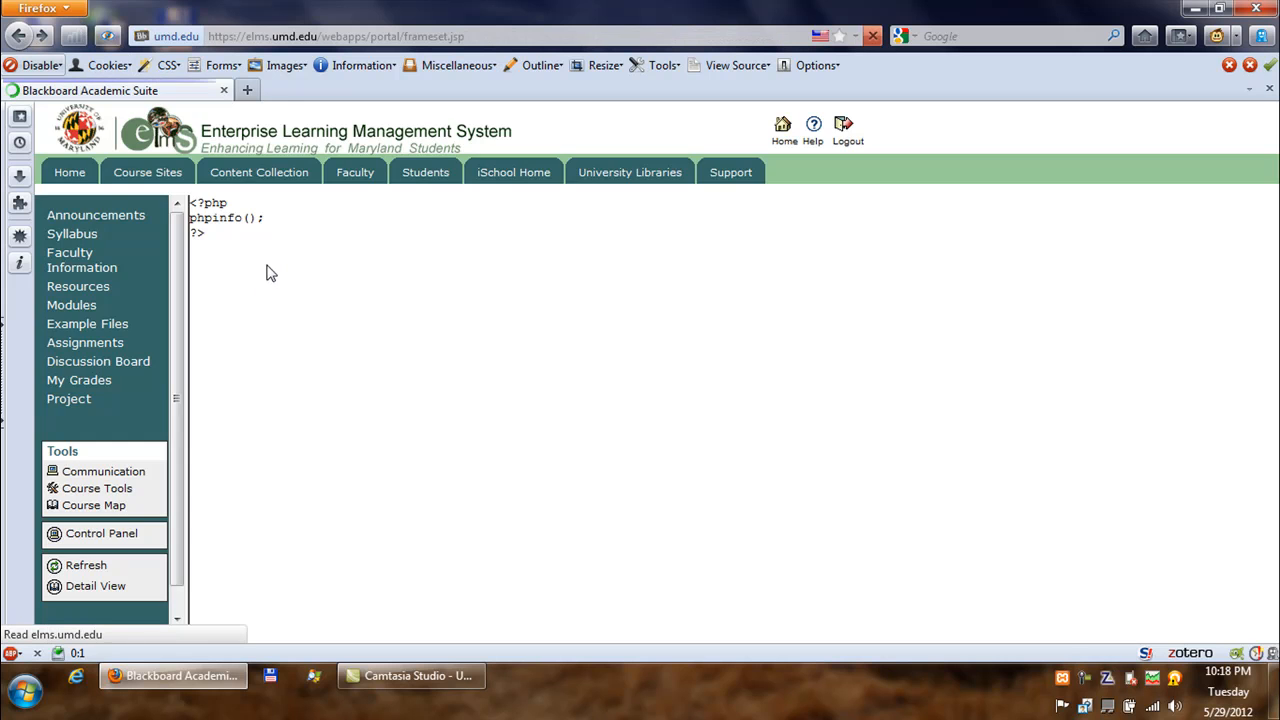
Start saving the linked phpinfo.php file and browse to the htdocs folder inside xampp on the C: drive.
right_click(297, 306)
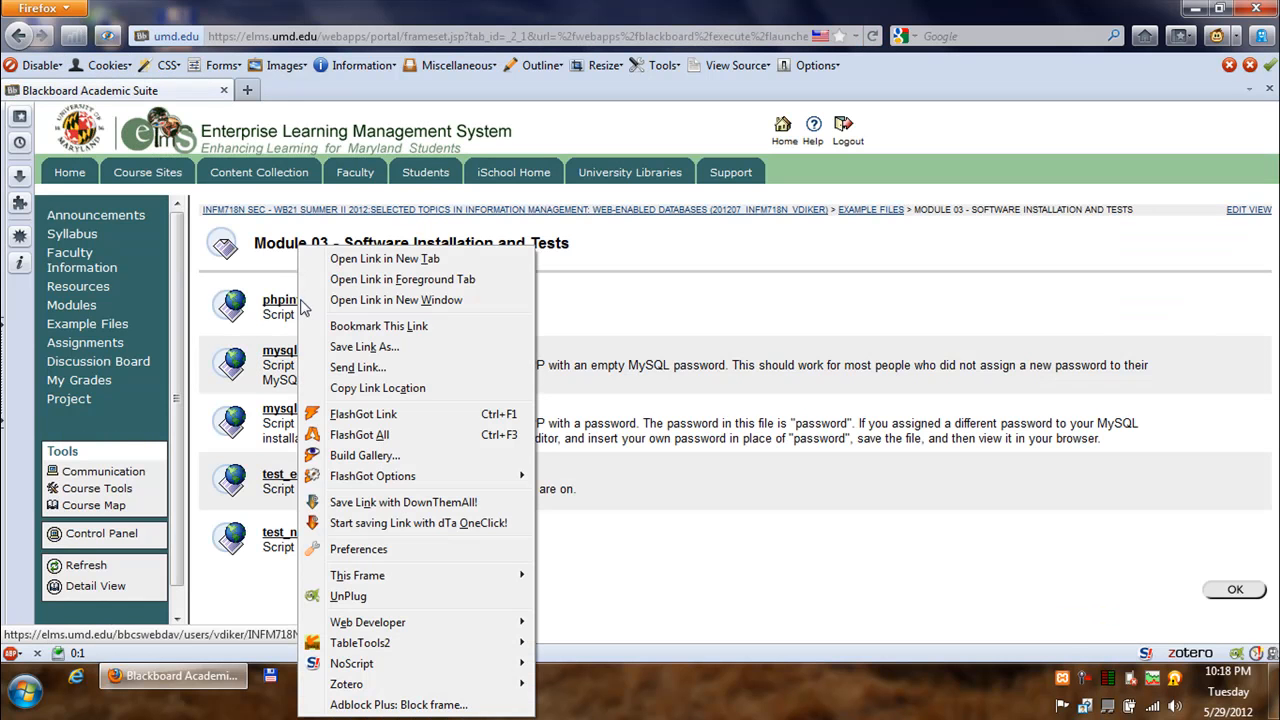
click(408, 347)
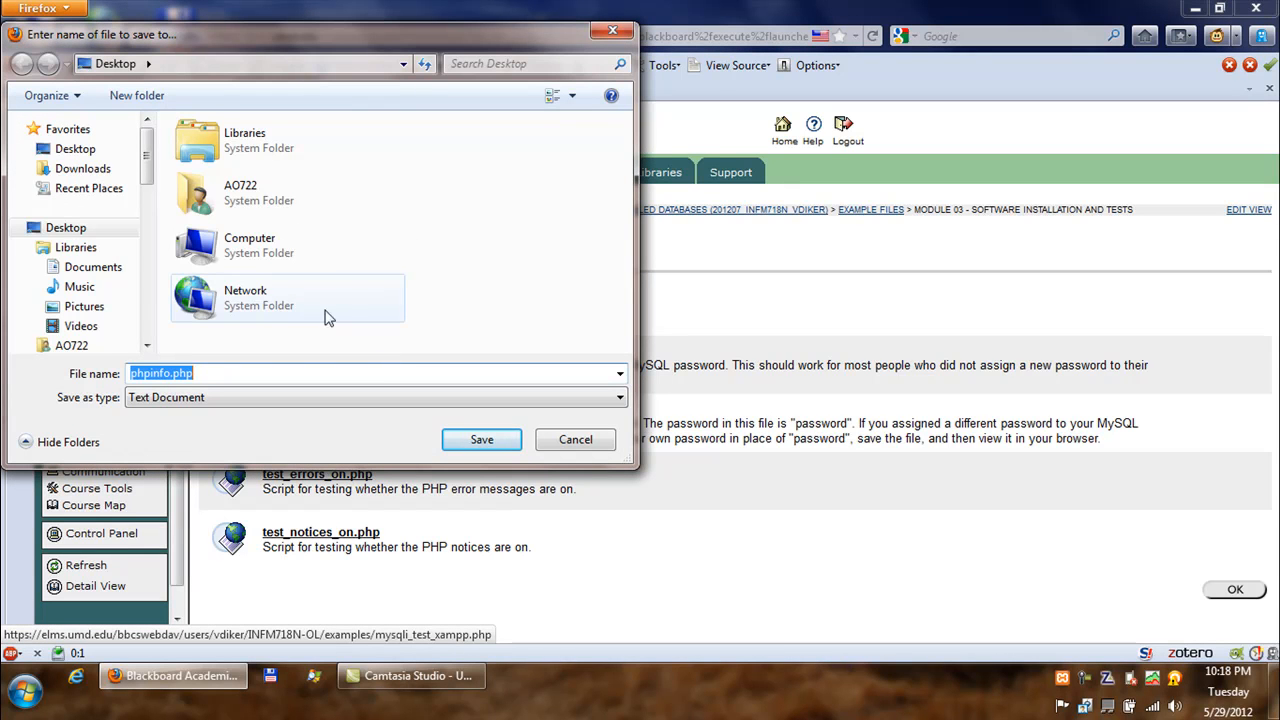
click(267, 257)
double_click(267, 257)
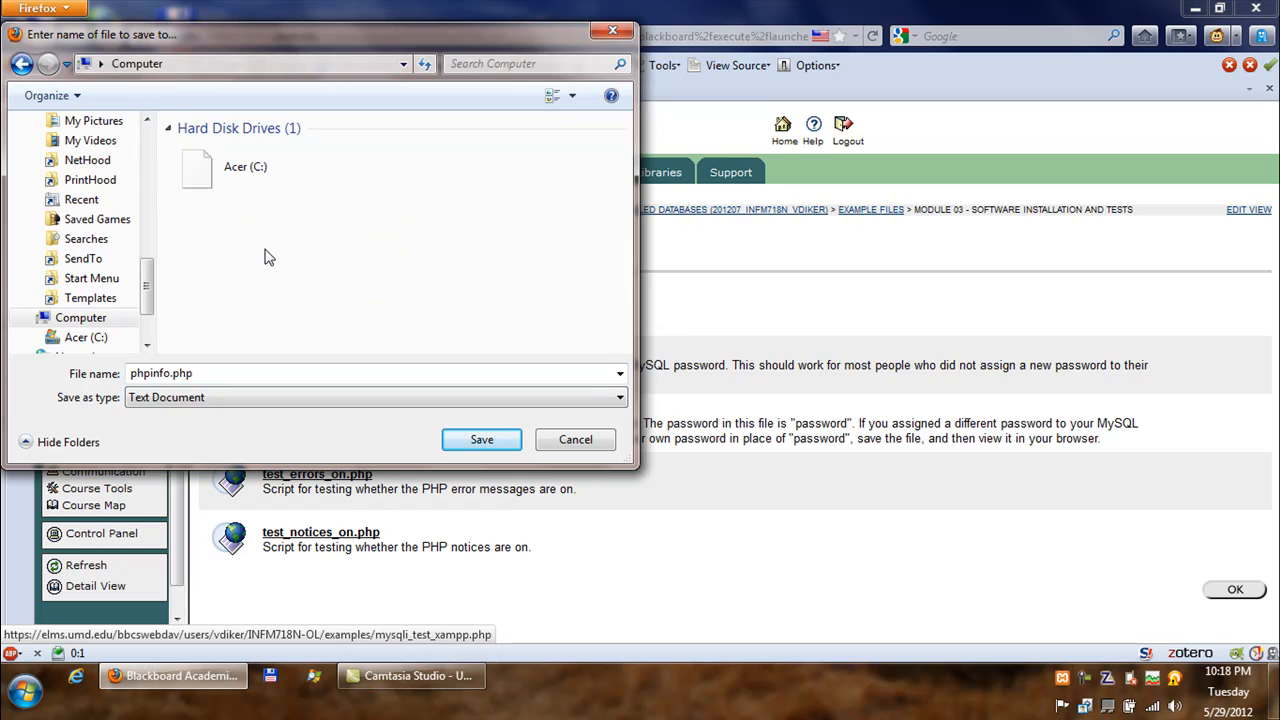
double_click(287, 172)
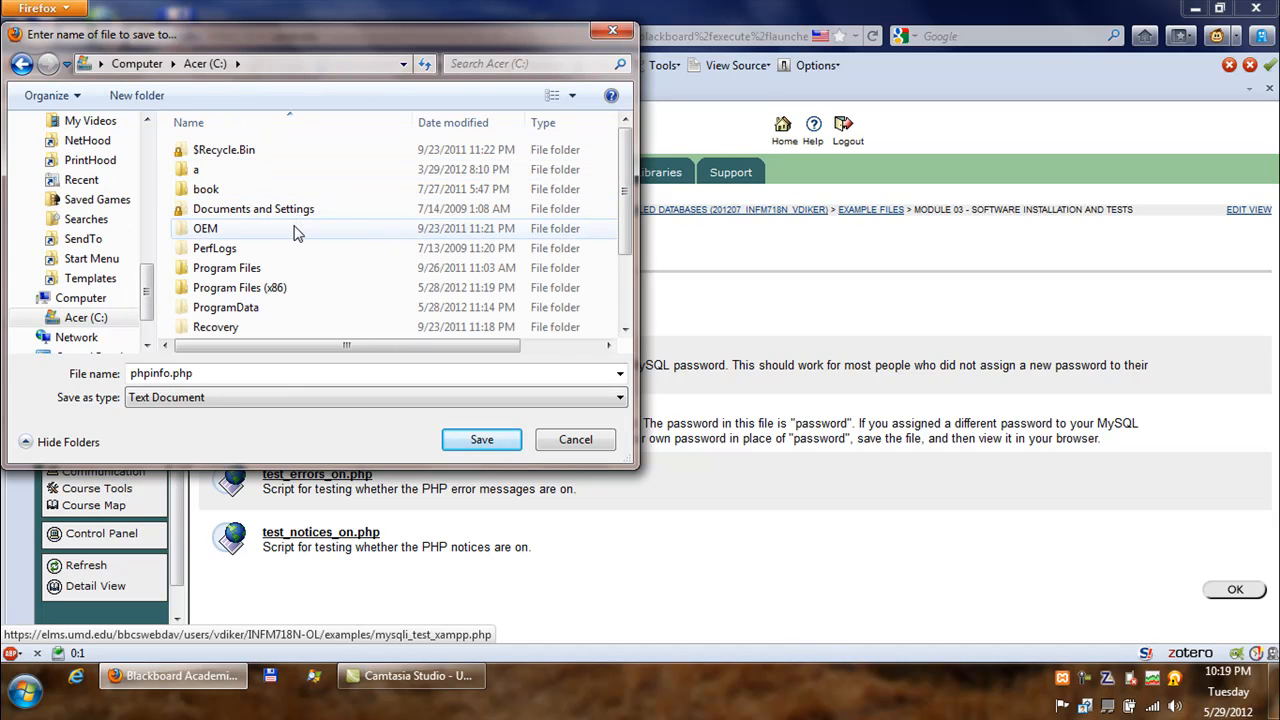
scroll(294, 232, down, 2)
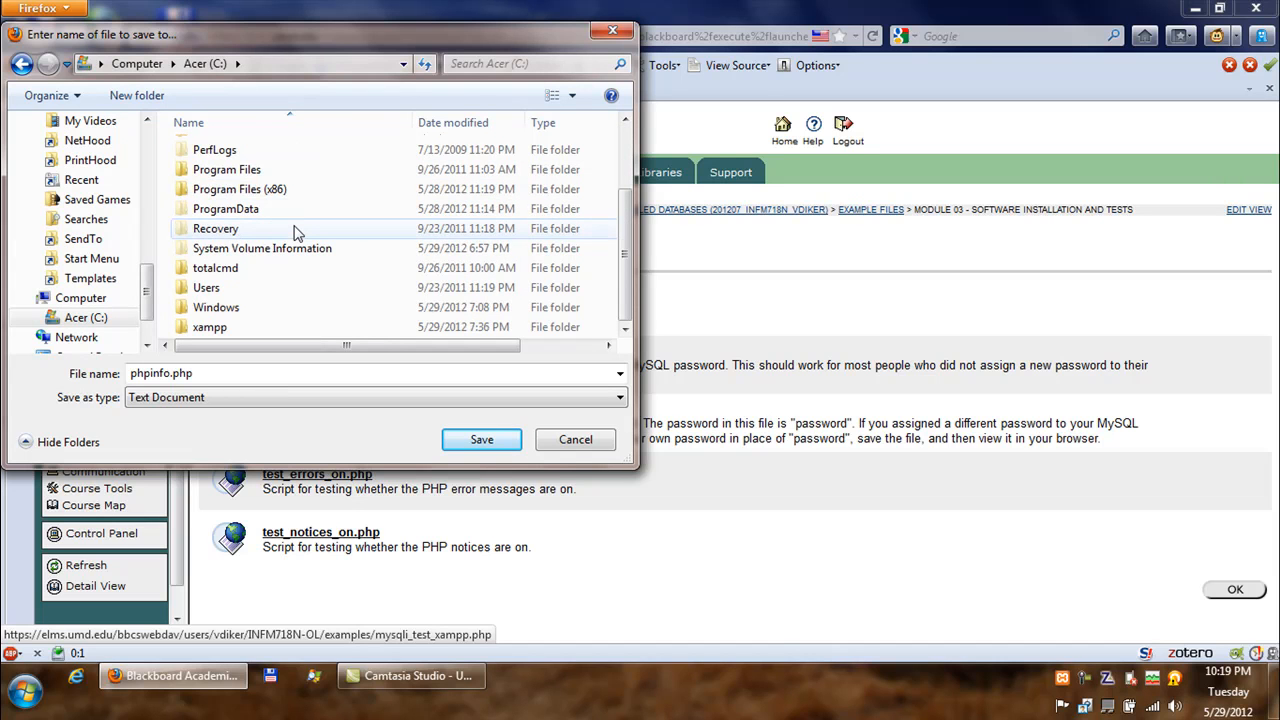
click(280, 331)
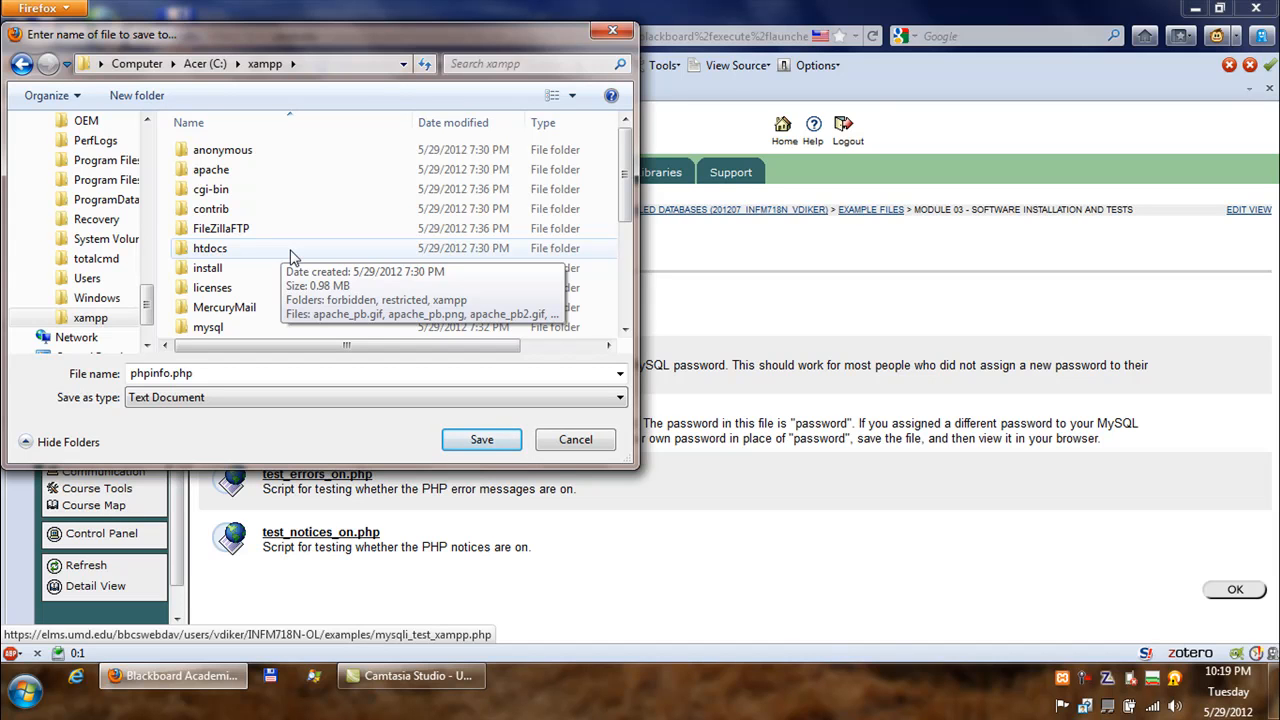
double_click(263, 257)
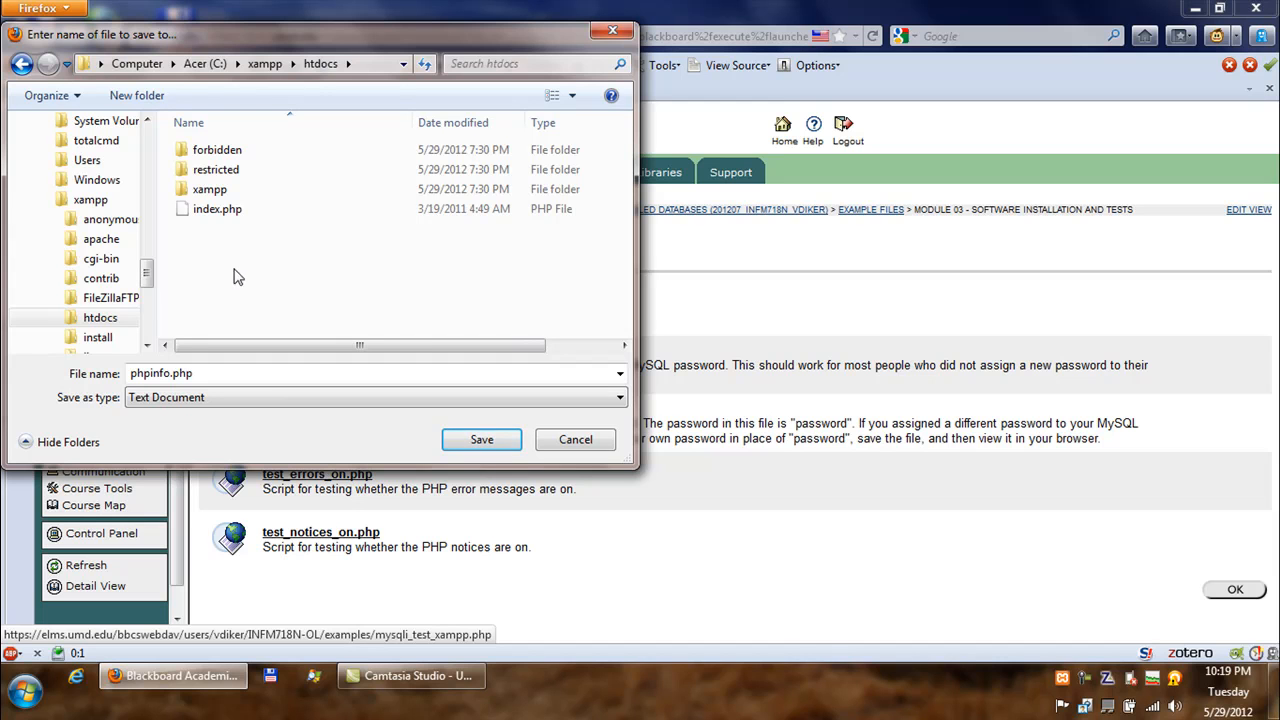
Create a folder named INFM718N inside htdocs and open it.
click(155, 104)
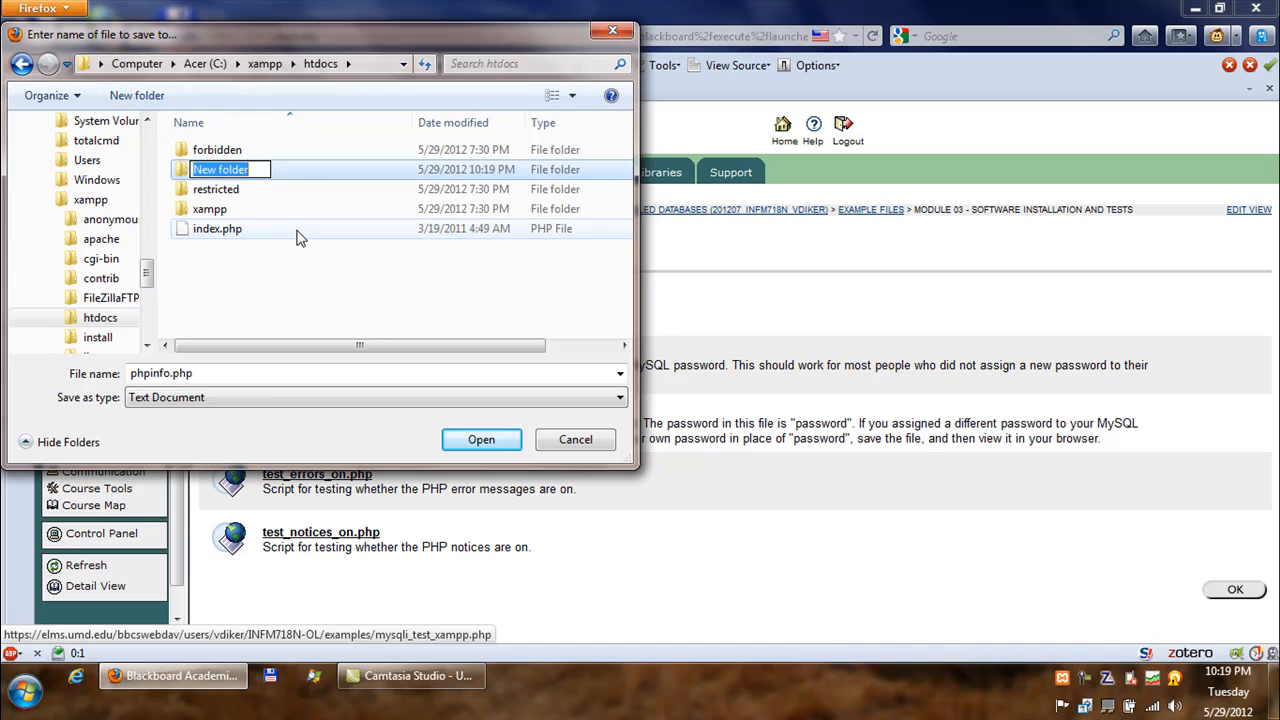
text(INFM)
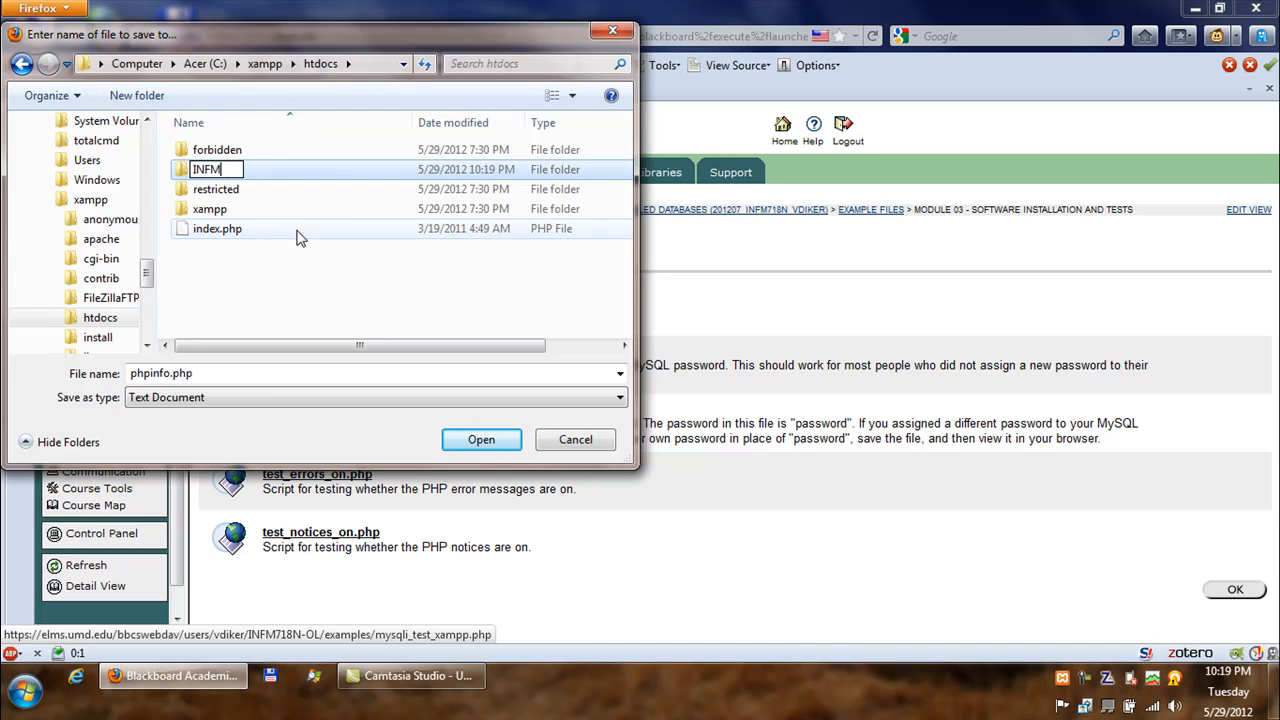
text(718N)
click(331, 277)
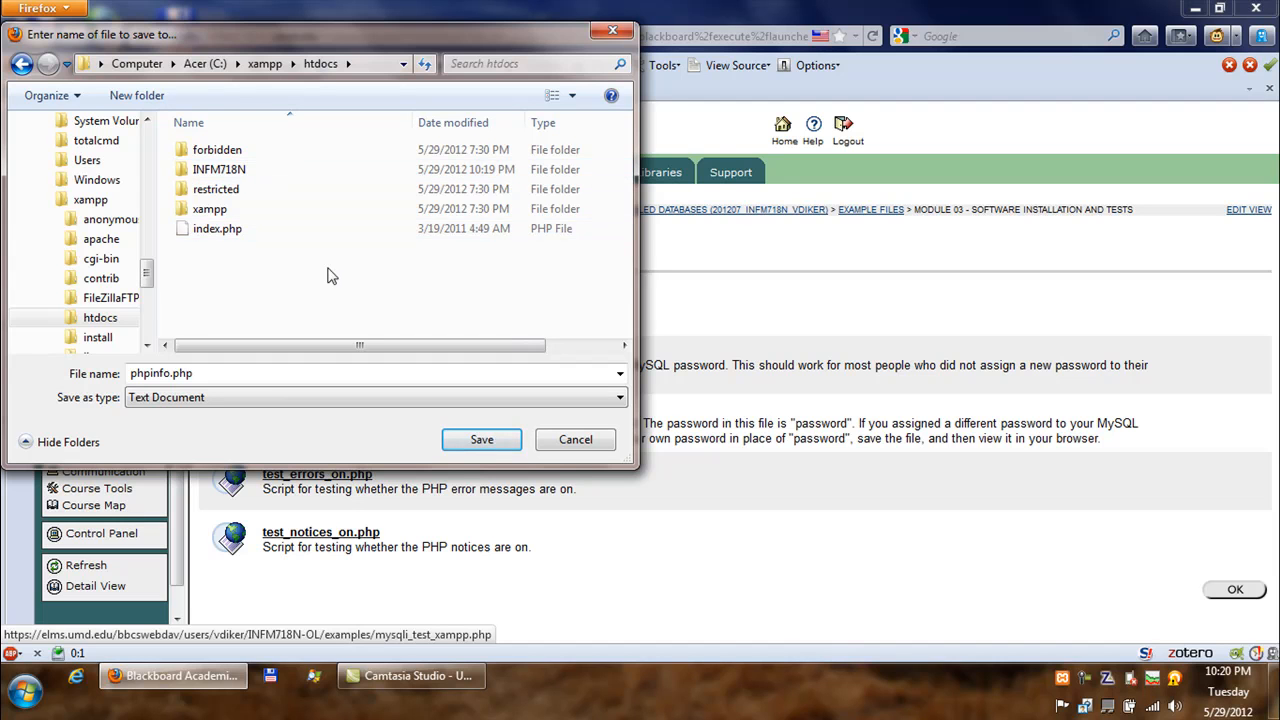
double_click(246, 174)
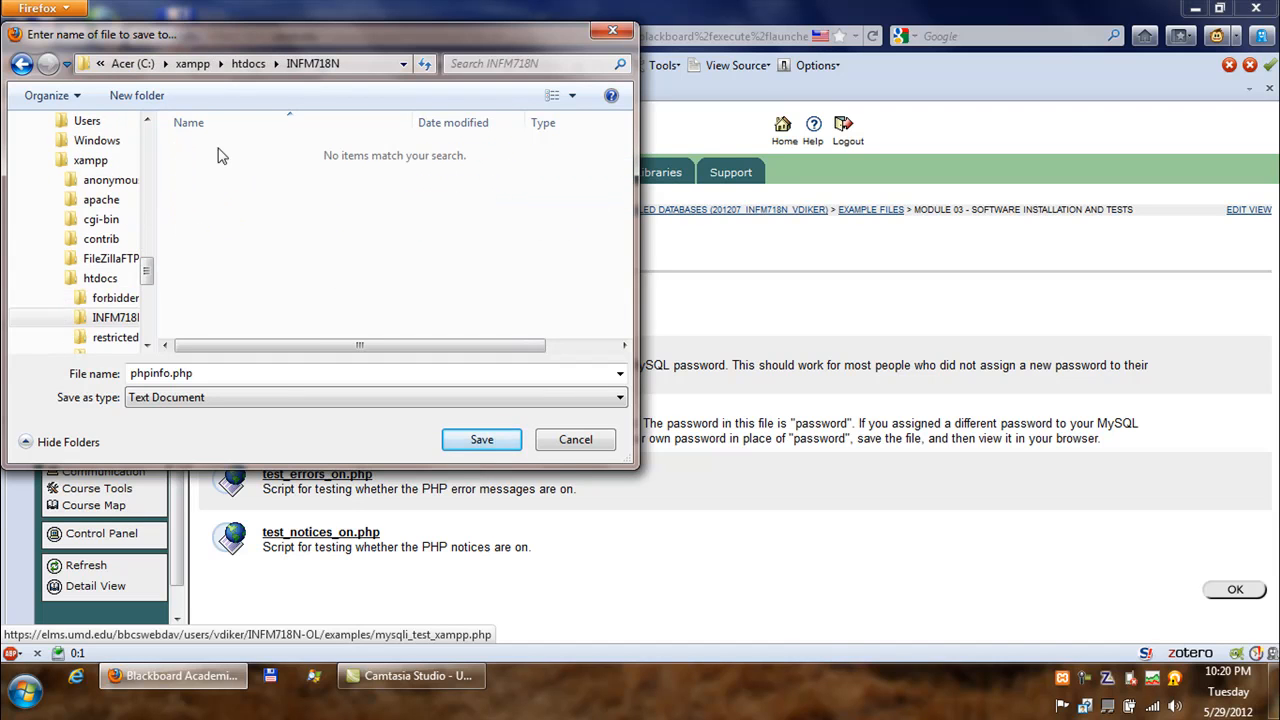
Create a module_03 subfolder inside INFM718N and save phpinfo.php in it.
click(155, 99)
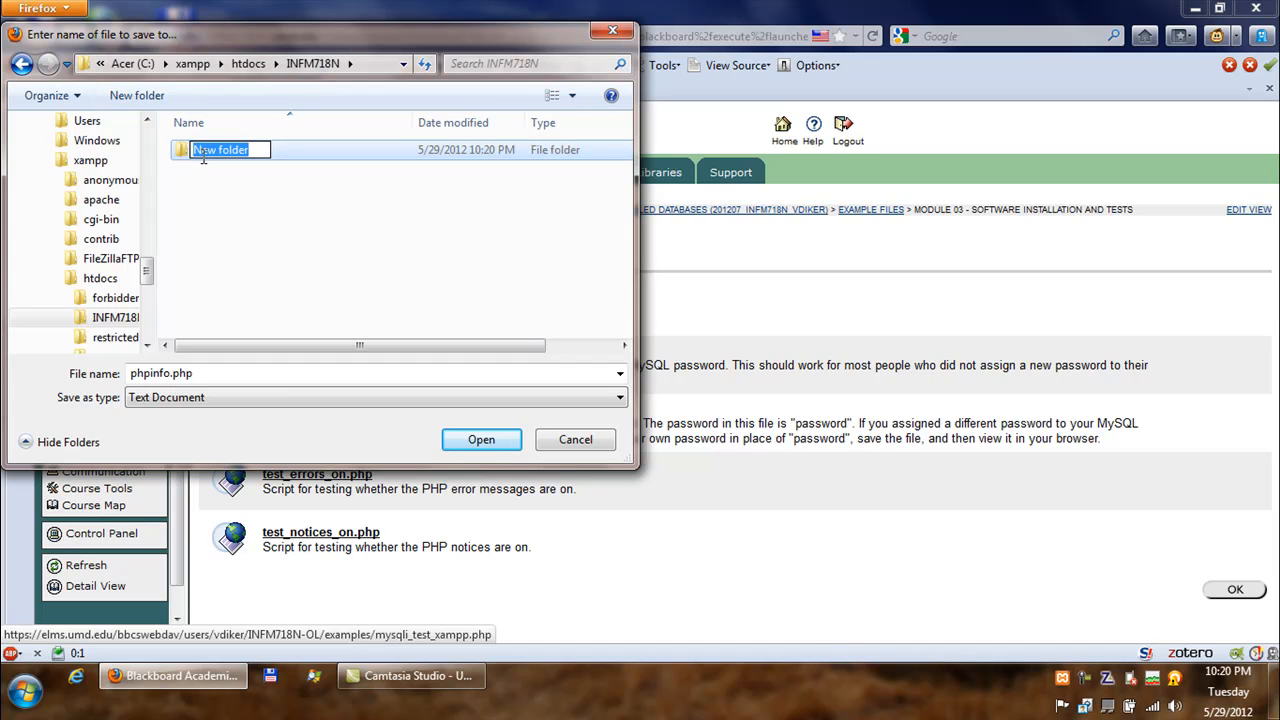
text(module_03)
click(205, 186)
double_click(203, 163)
click(463, 443)
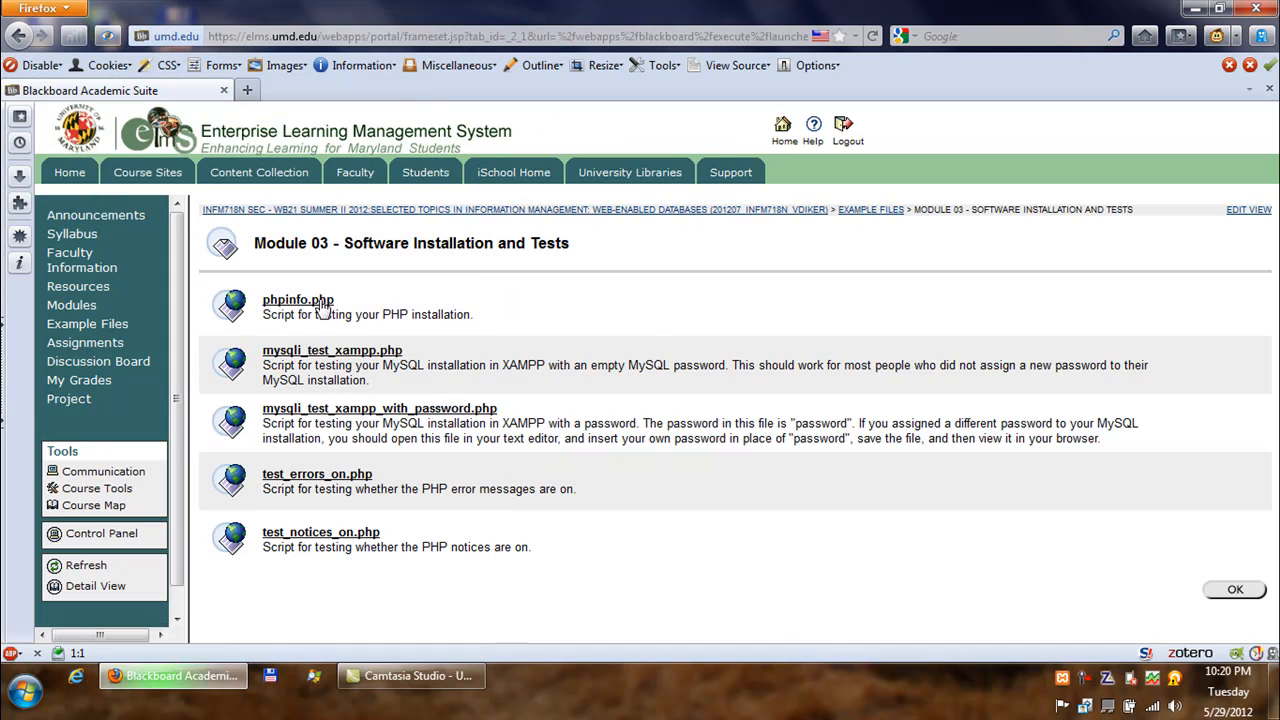
Save the linked mysqli_test_xampp.php and mysqli_test_xampp_with_password.php files to the module_03 folder.
right_click(367, 358)
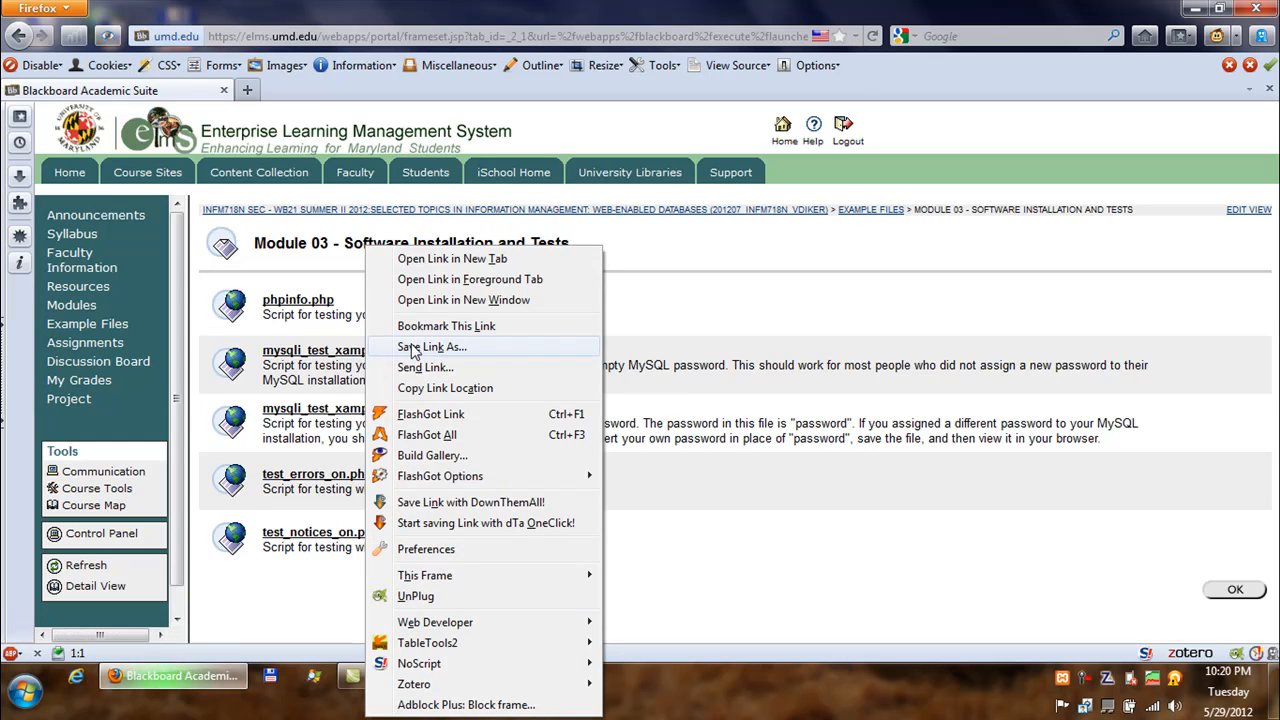
click(412, 347)
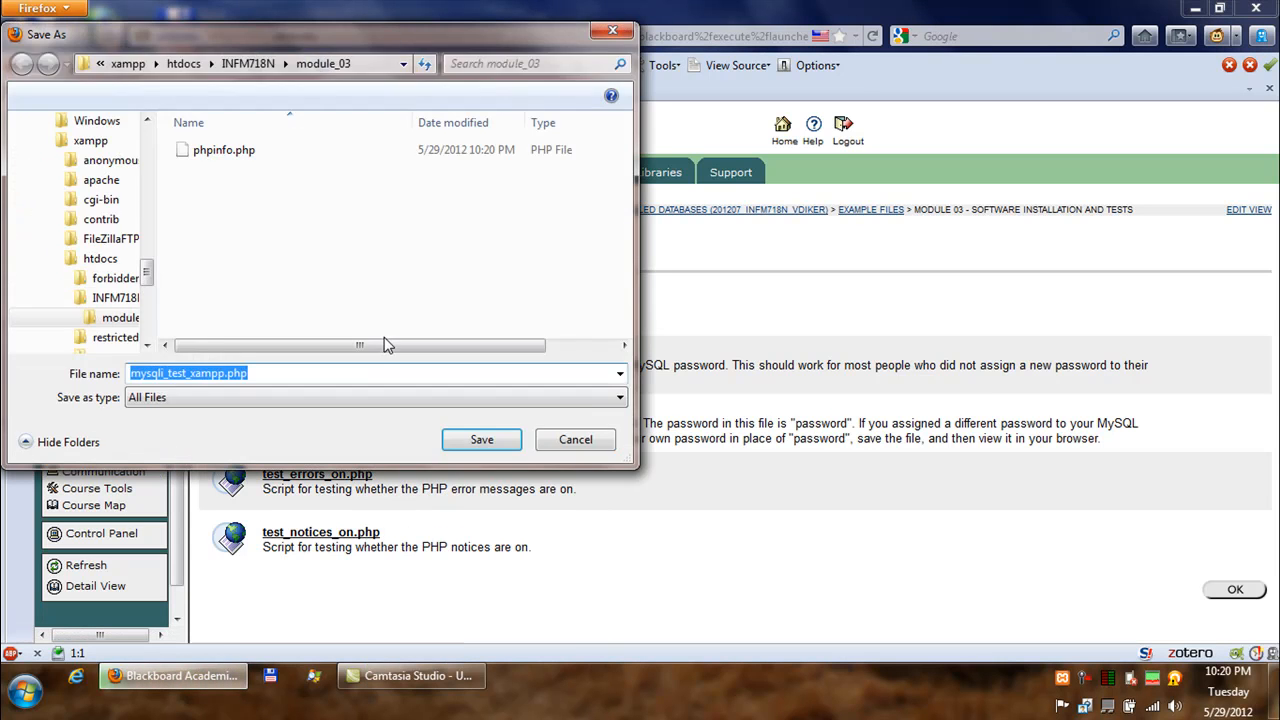
click(470, 440)
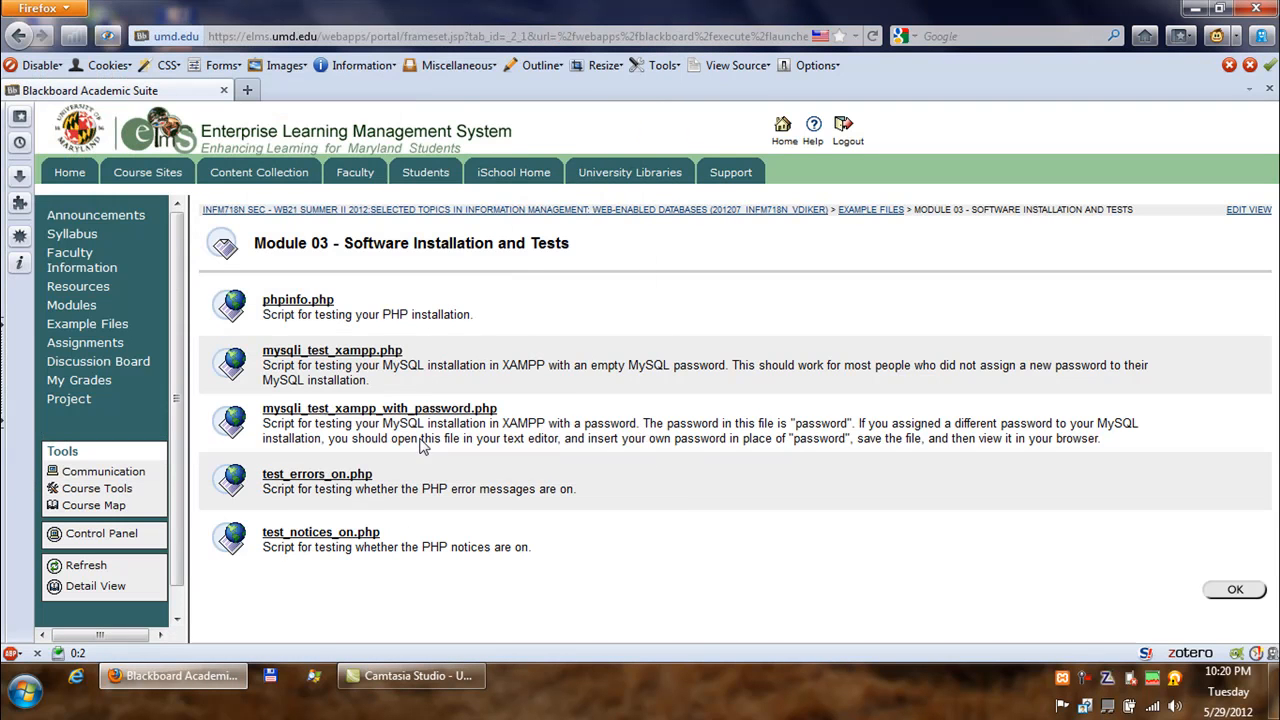
right_click(350, 418)
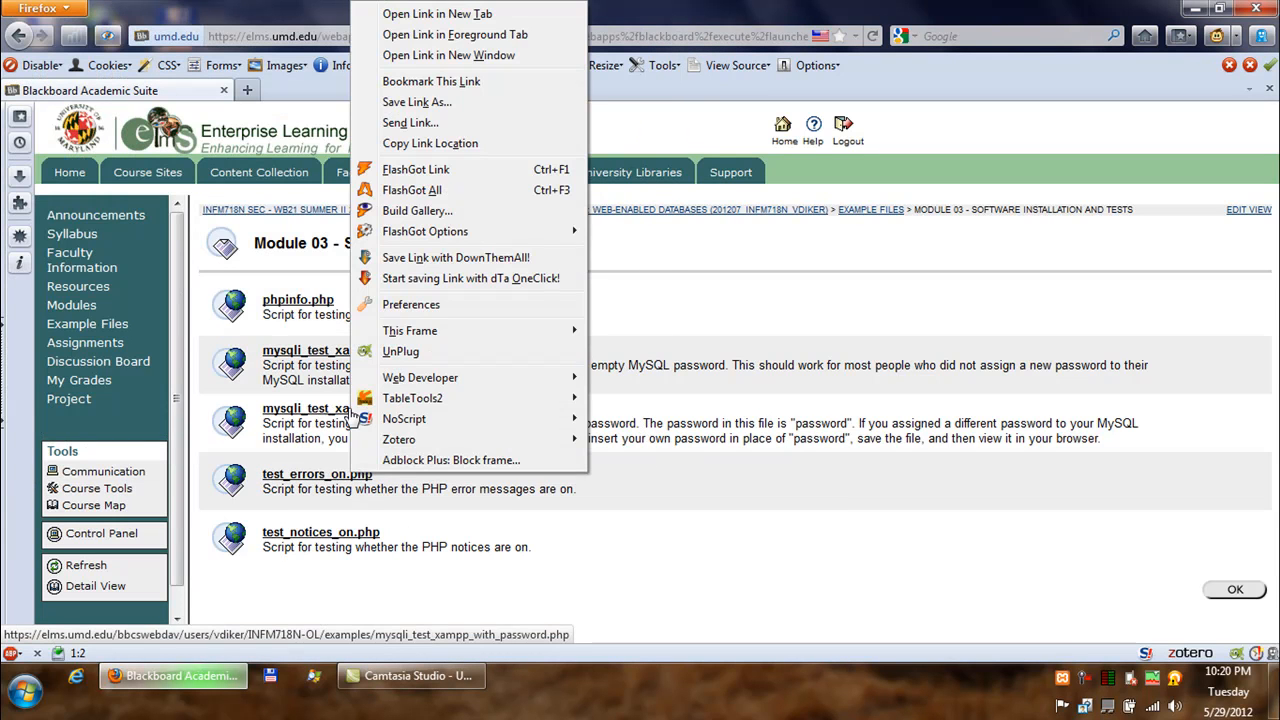
click(427, 104)
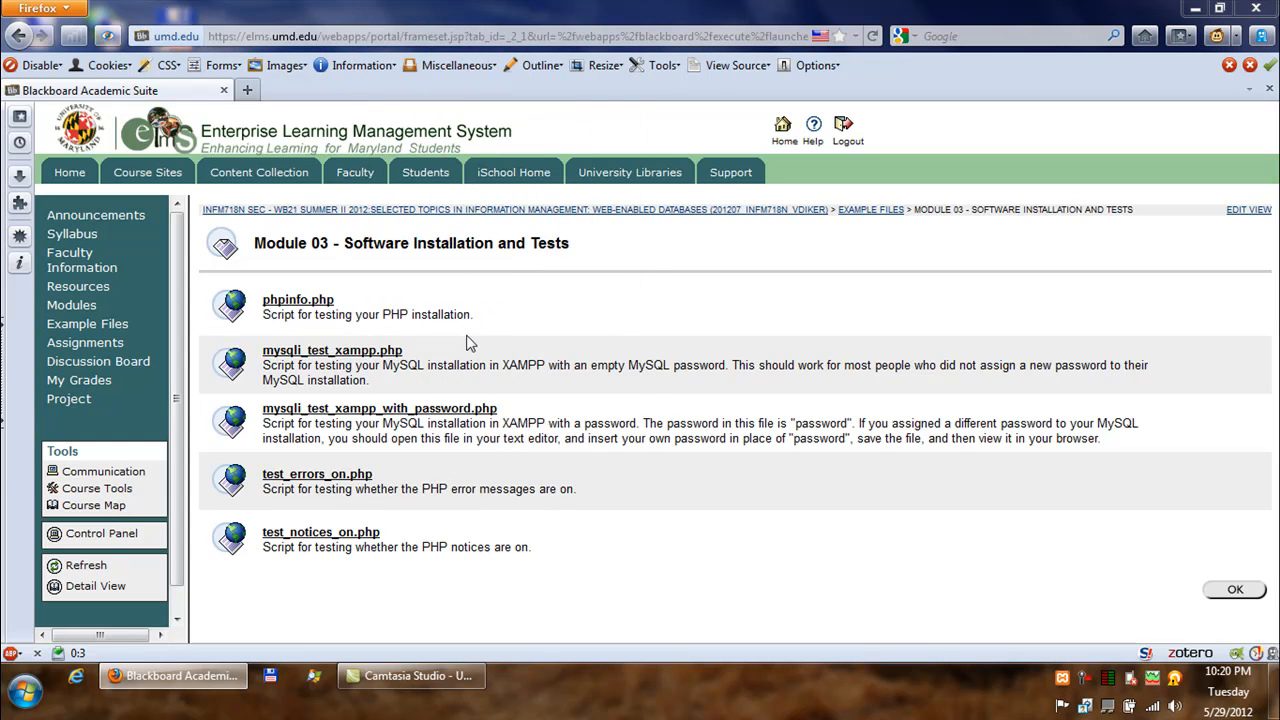
click(488, 444)
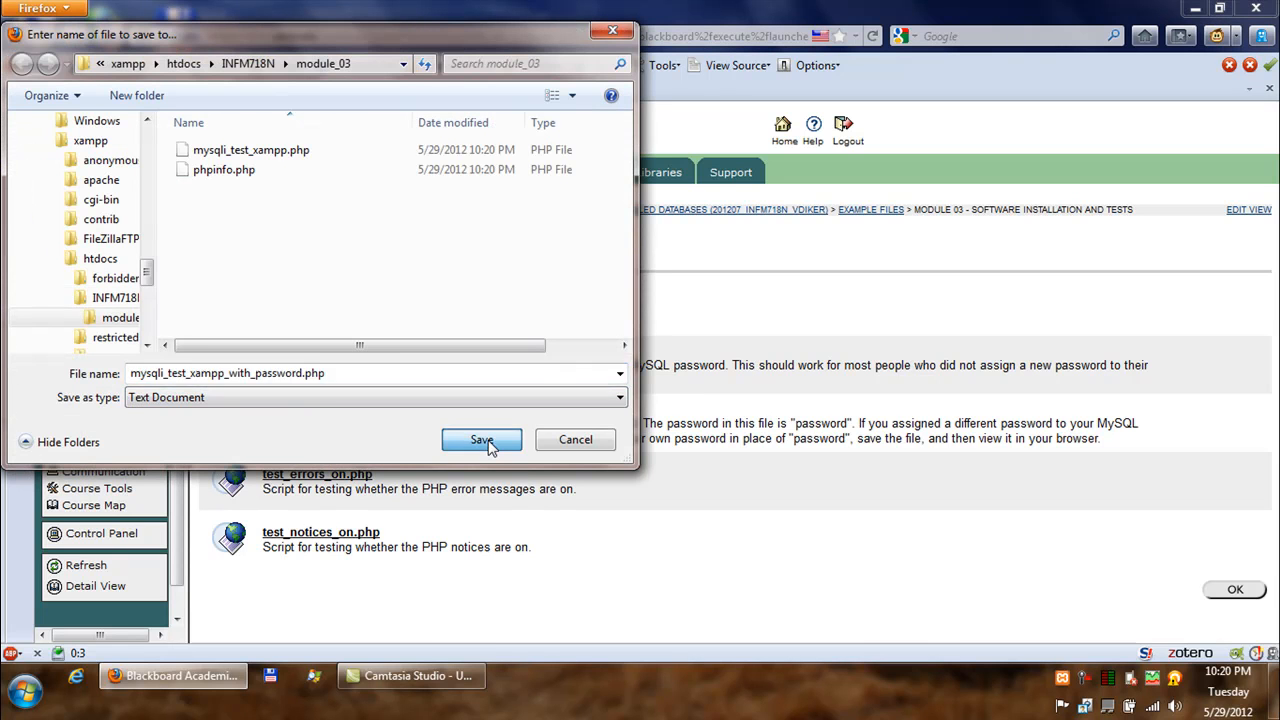
Save the linked test_errors_on.php and test_notices_on.php files to the module_03 folder.
right_click(317, 481)
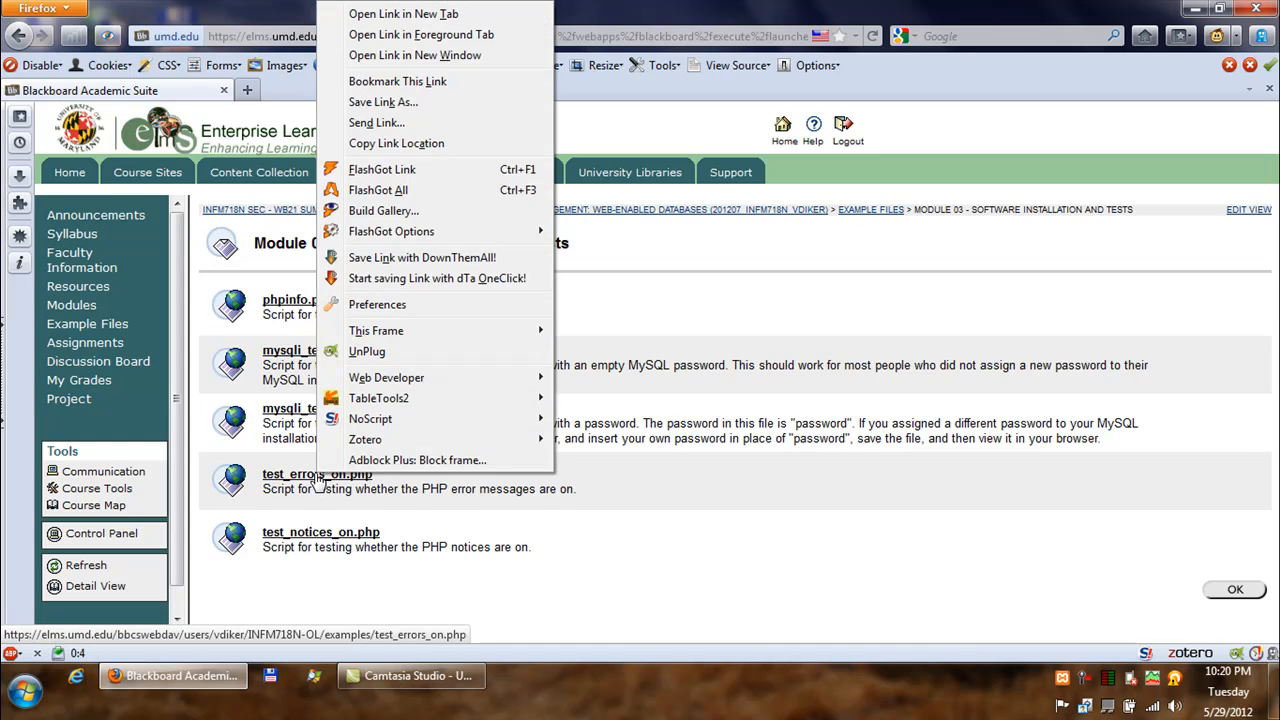
click(395, 102)
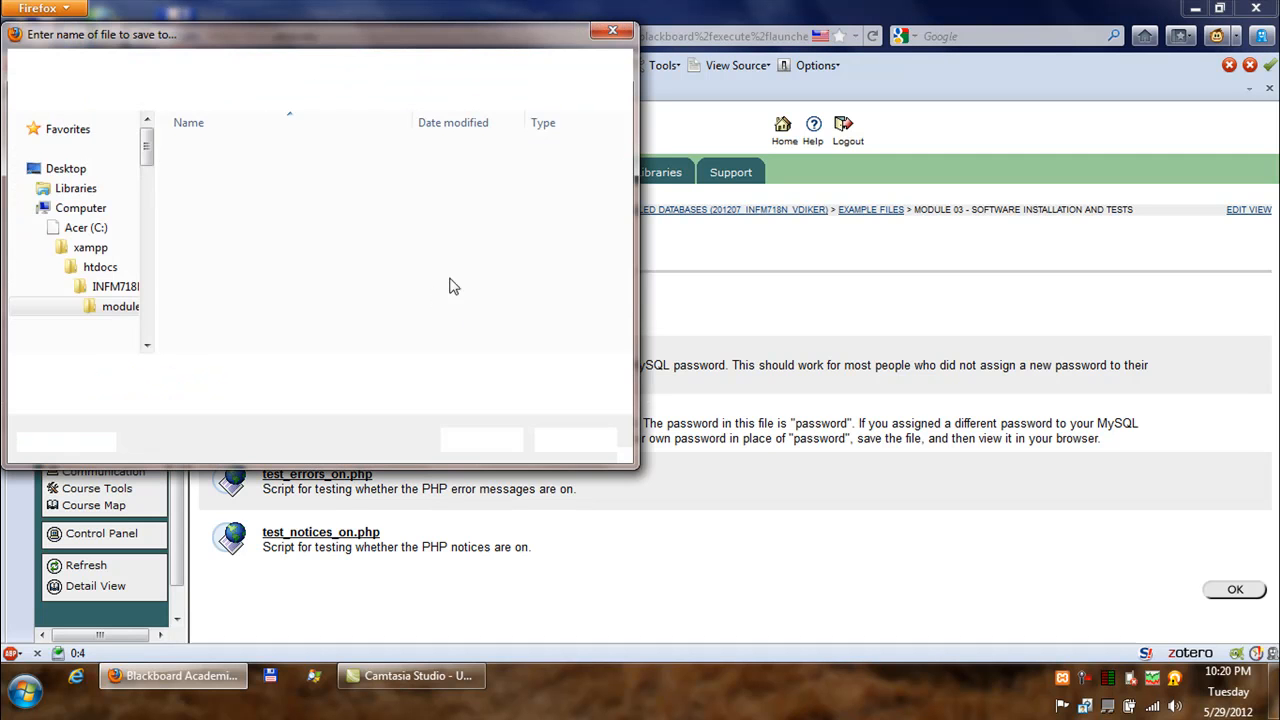
click(468, 437)
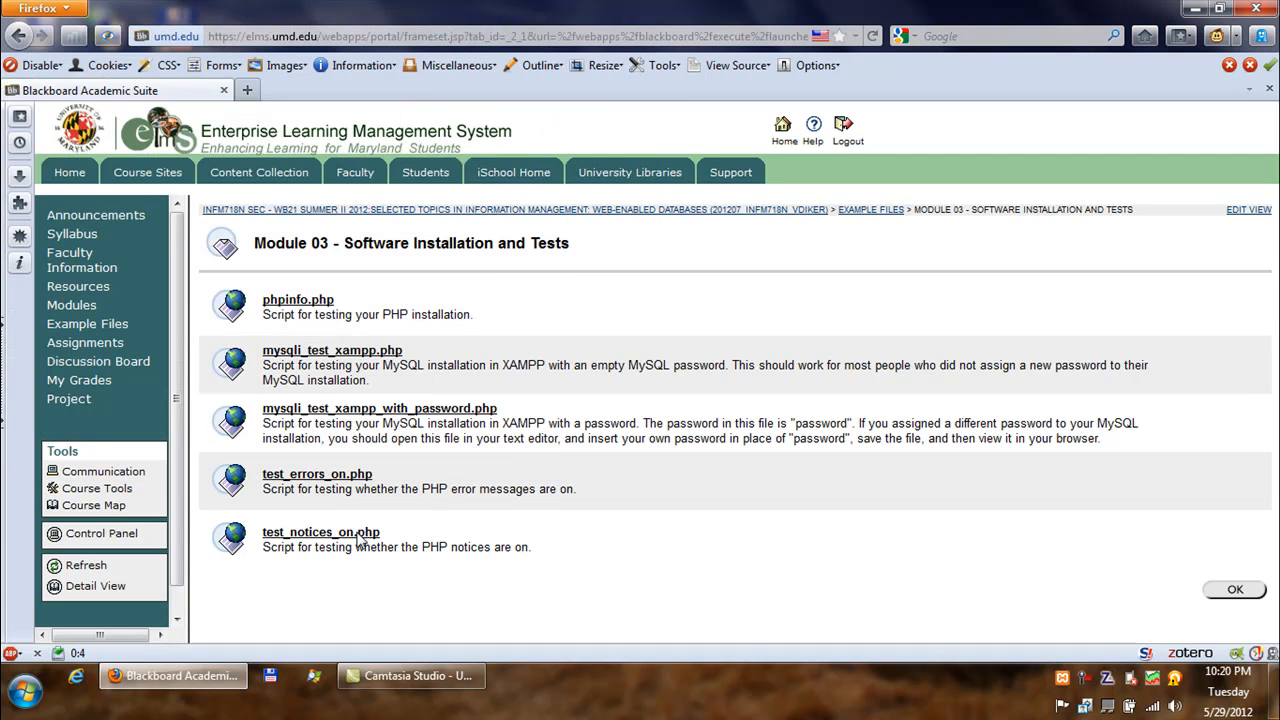
right_click(358, 538)
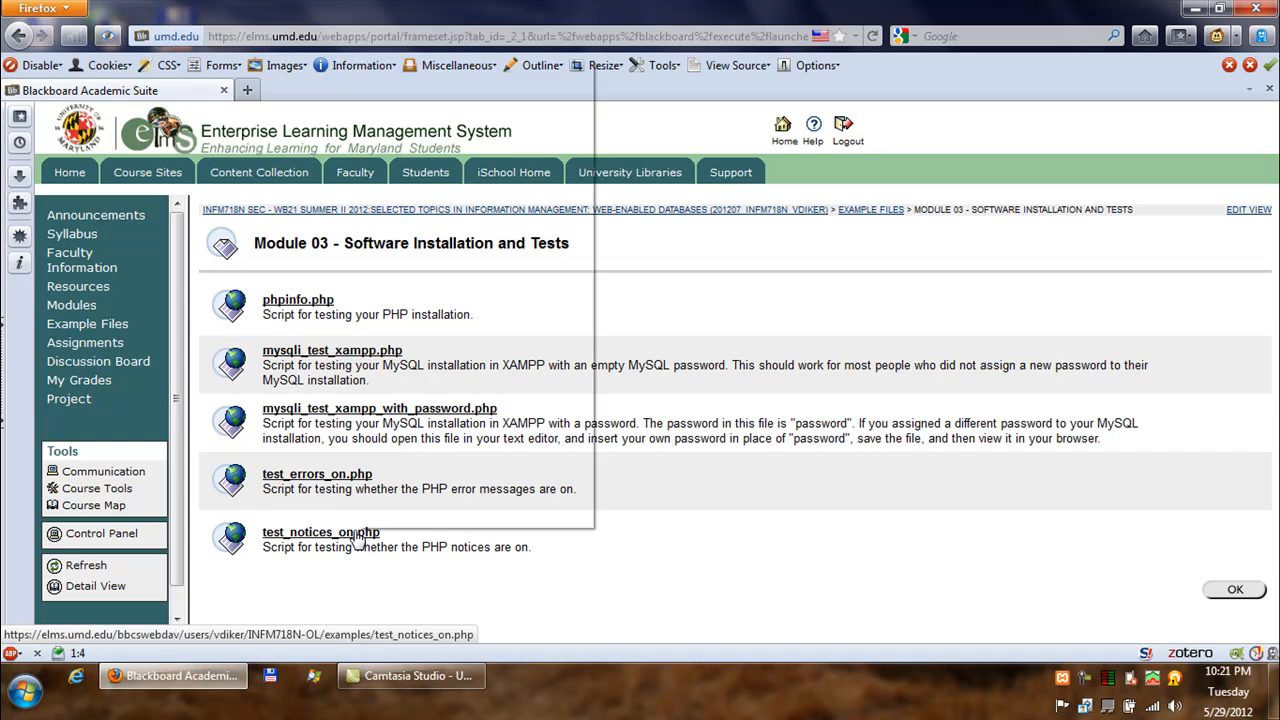
click(436, 158)
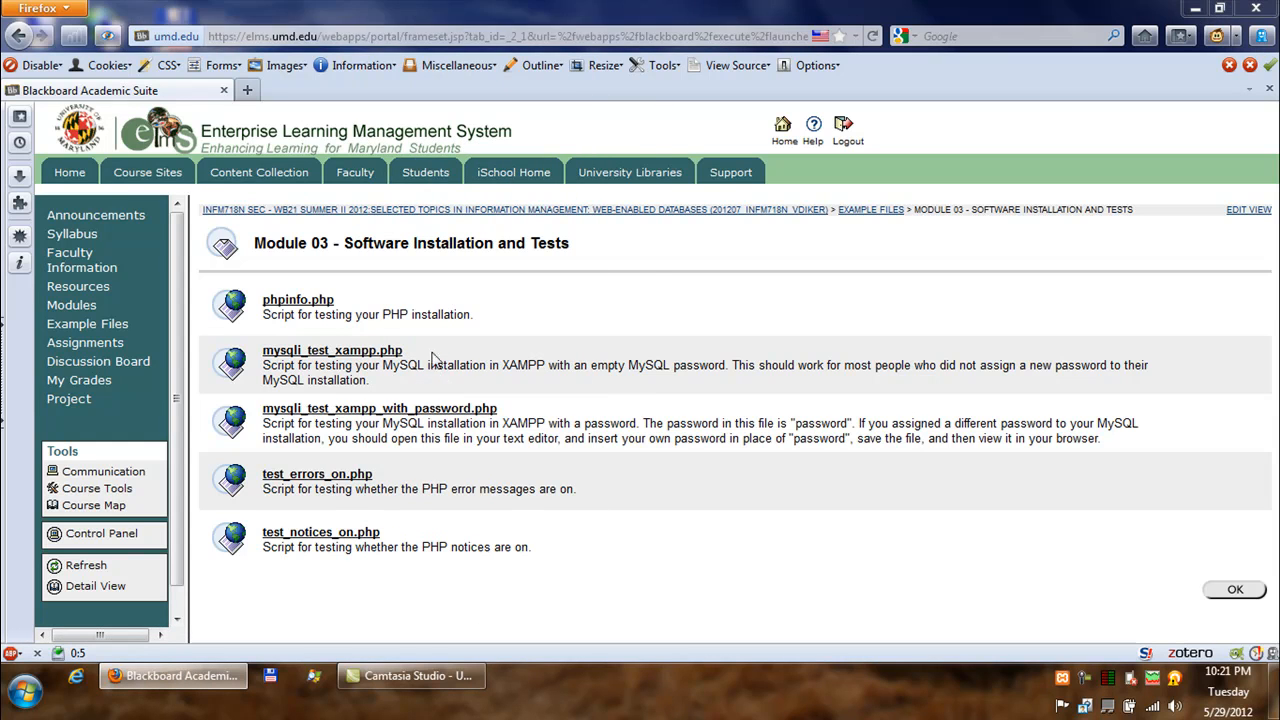
click(500, 444)
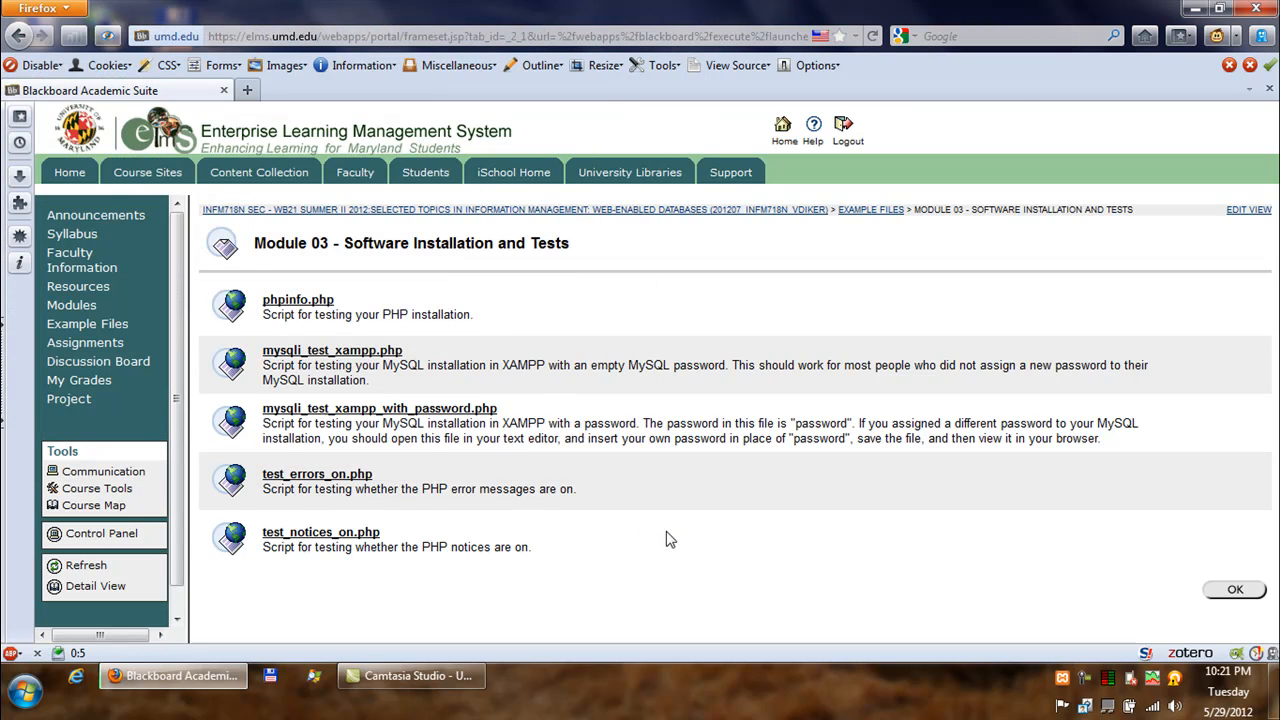